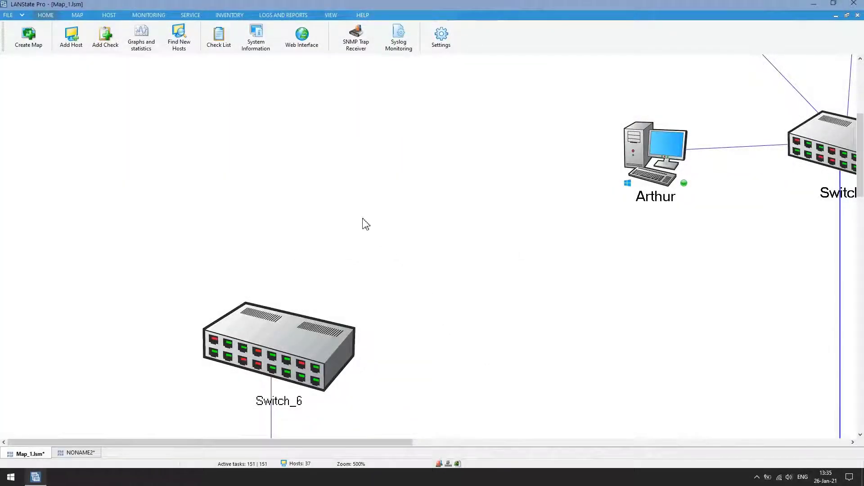
- Scan the IP range 192.168.1.1 - 192.168.1.254 for new hosts and close the search wizard
click(188, 41)
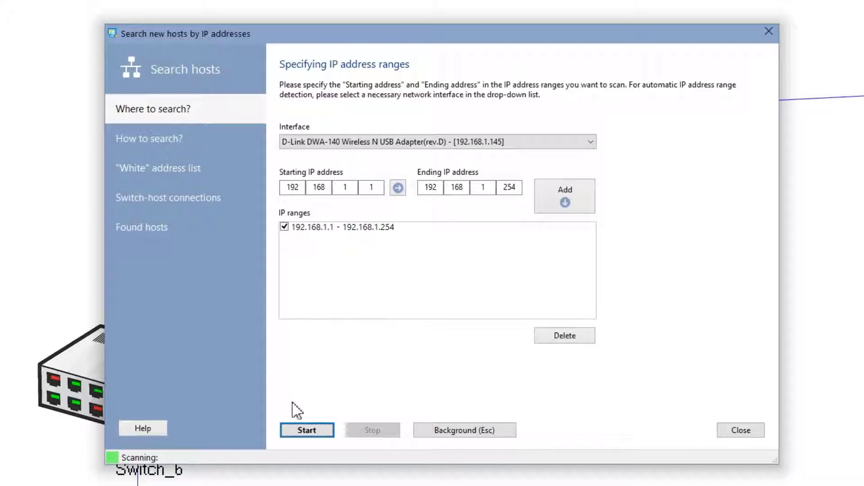
click(301, 430)
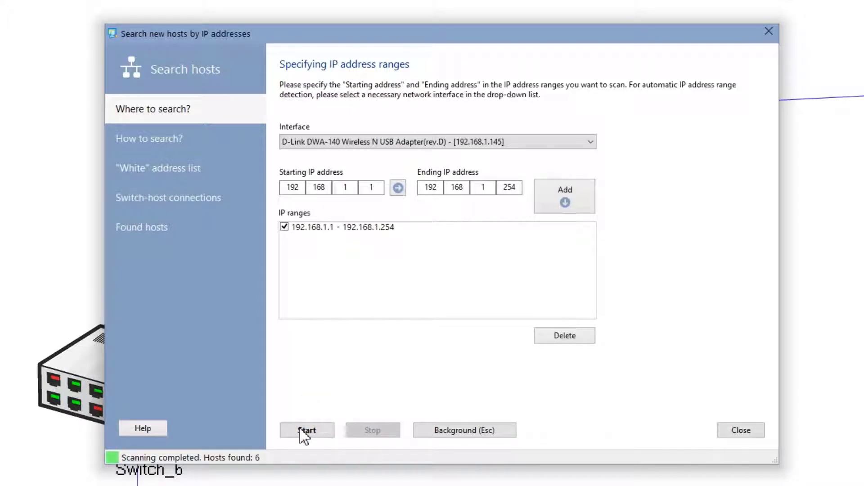
click(768, 32)
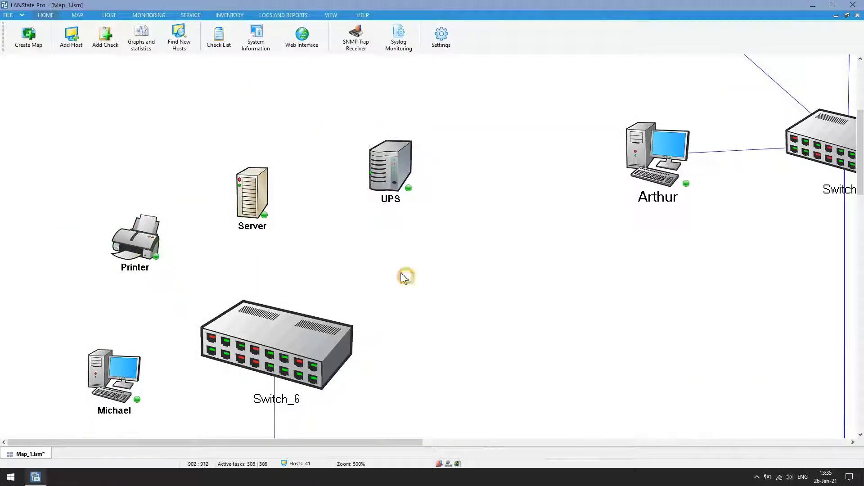
- Connect the workstation, Printer, Server and UPS to Switch_6 with link lines and tidy their placement around the switch
click(45, 37)
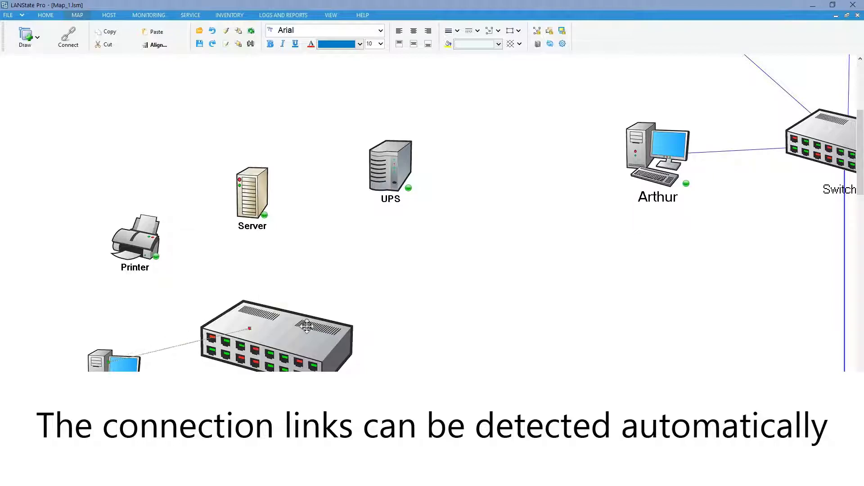
drag(157, 255, 278, 326)
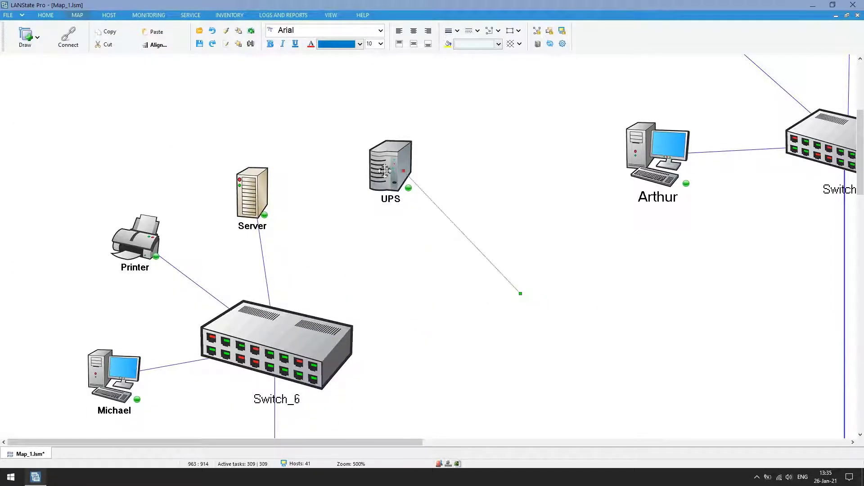
drag(384, 170, 288, 346)
click(131, 239)
drag(124, 367, 83, 339)
click(626, 381)
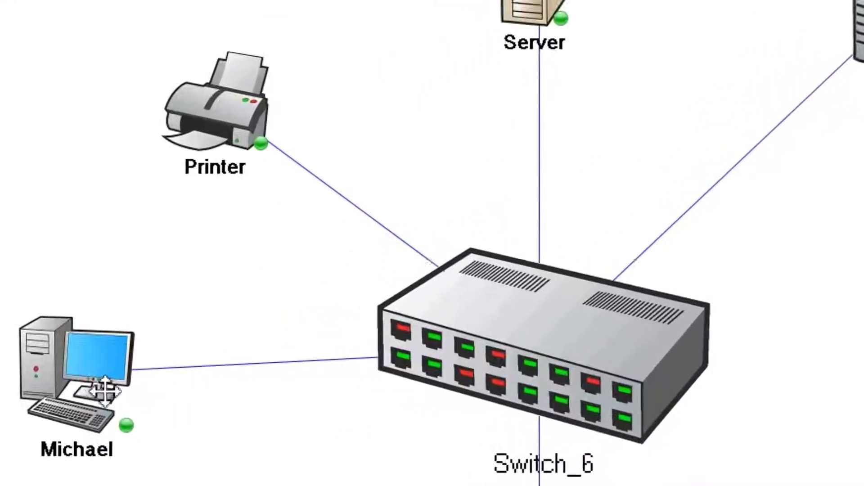
- Ping the workstation connected to Switch_6 and close the ping window
click(69, 362)
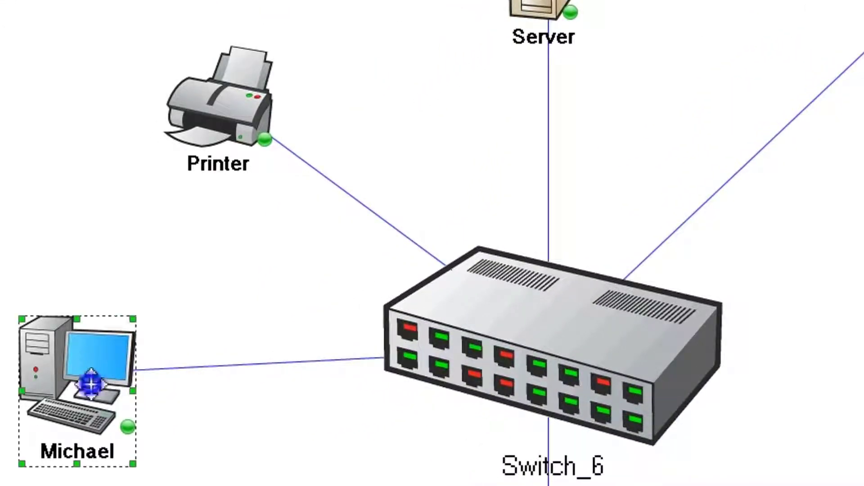
right_click(69, 362)
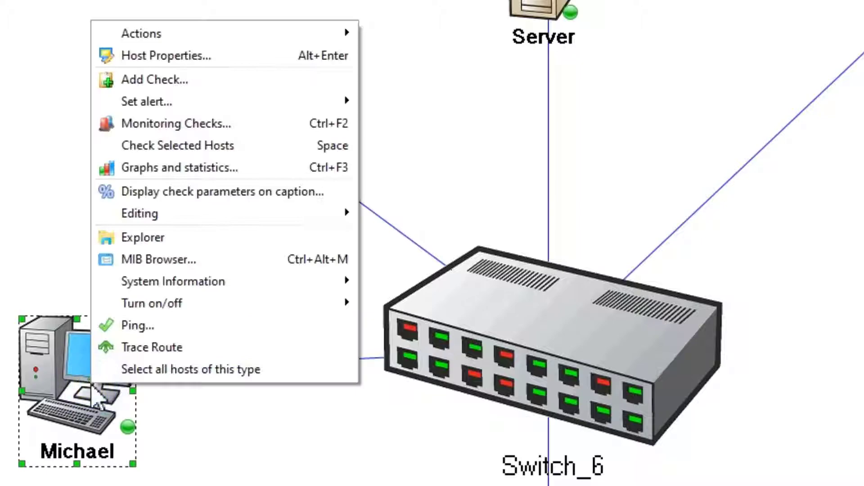
click(198, 324)
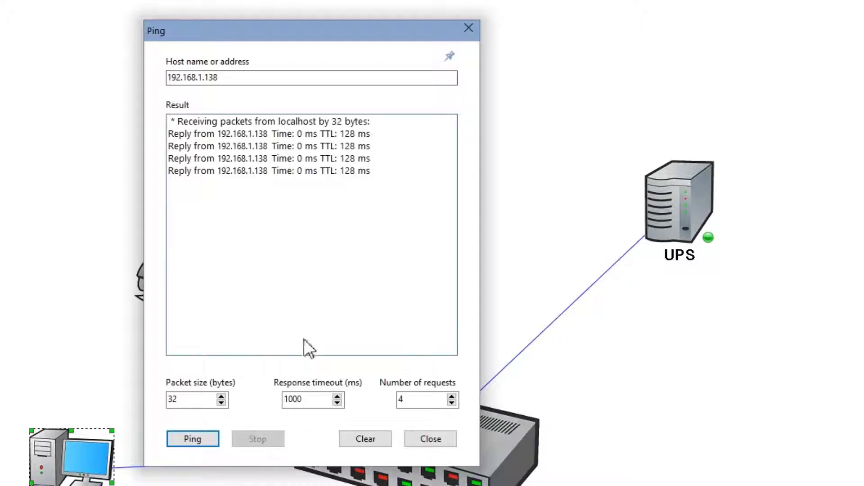
click(466, 29)
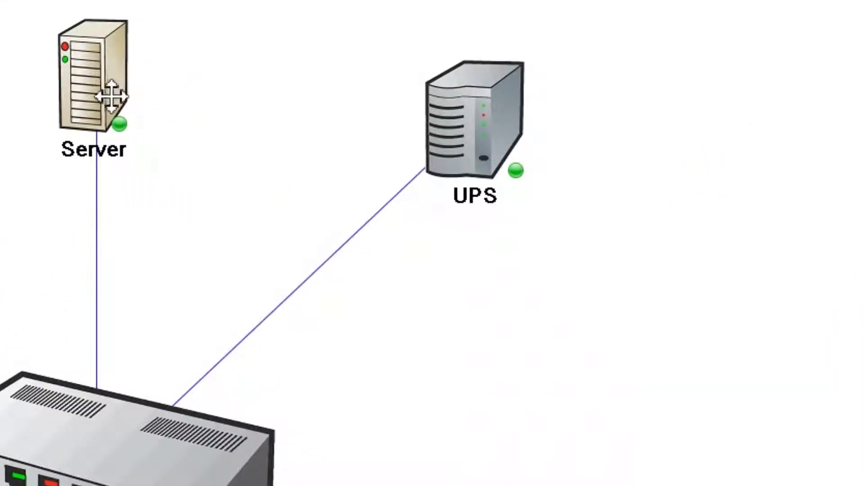
- Shut down the Server host remotely with no delay and close the shutdown window
right_click(106, 94)
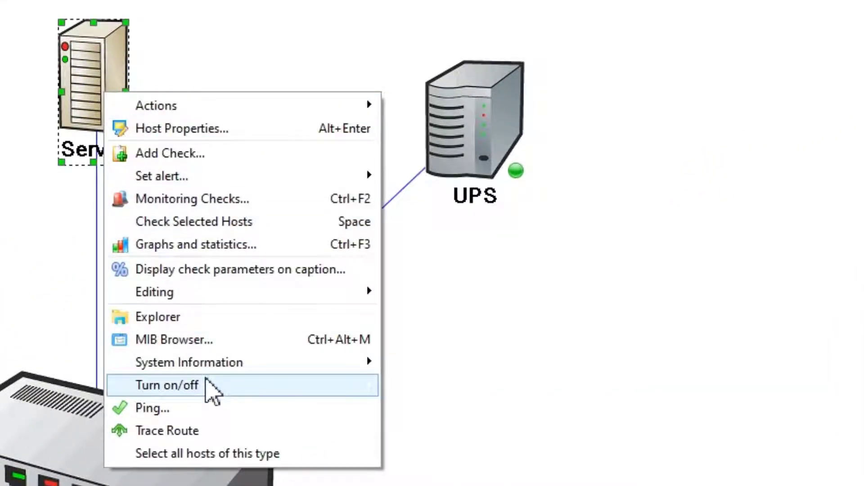
mouse_move(211, 391)
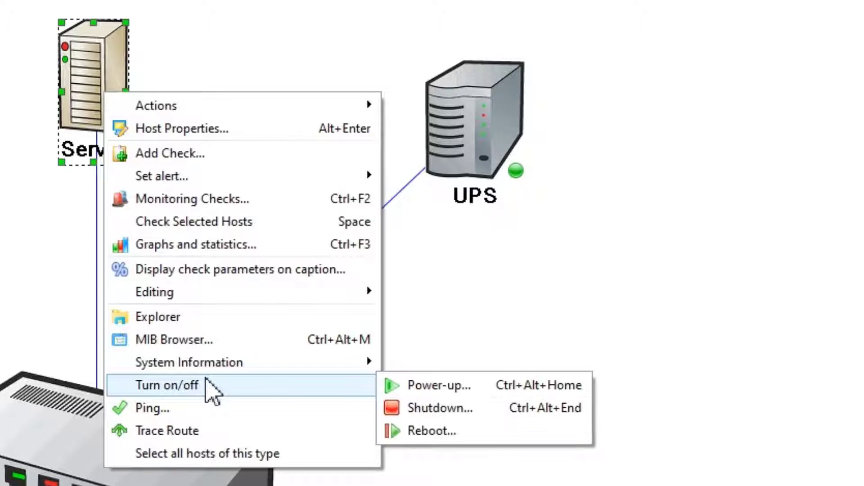
click(487, 411)
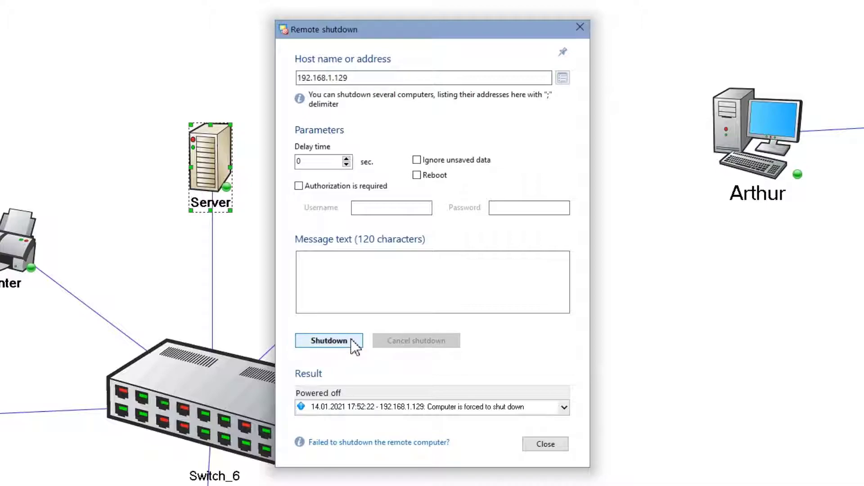
click(583, 29)
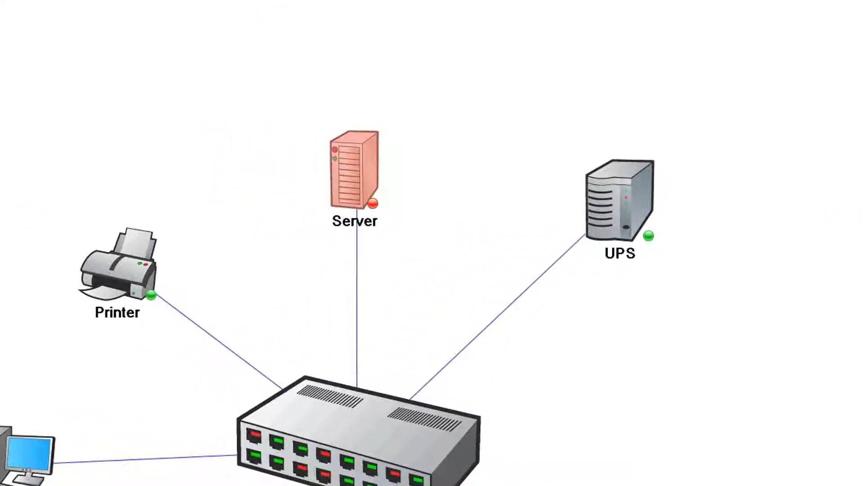
- Ping the Server host to check whether it responds and close the ping window
right_click(358, 176)
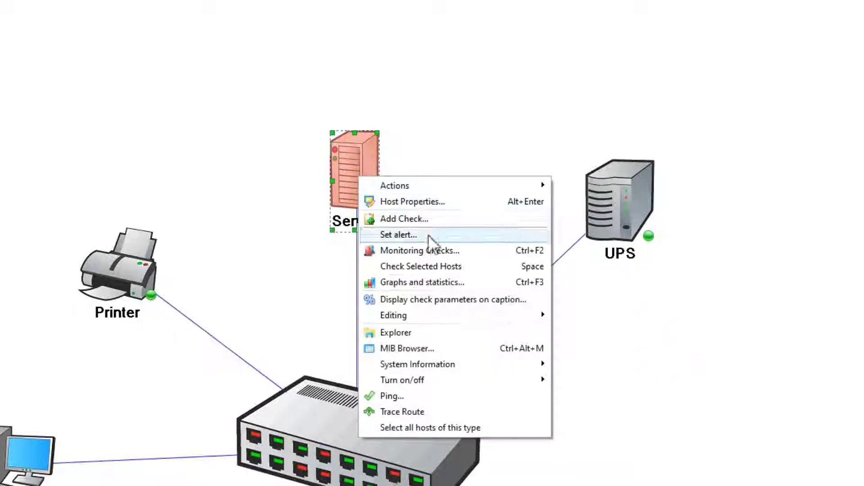
click(458, 396)
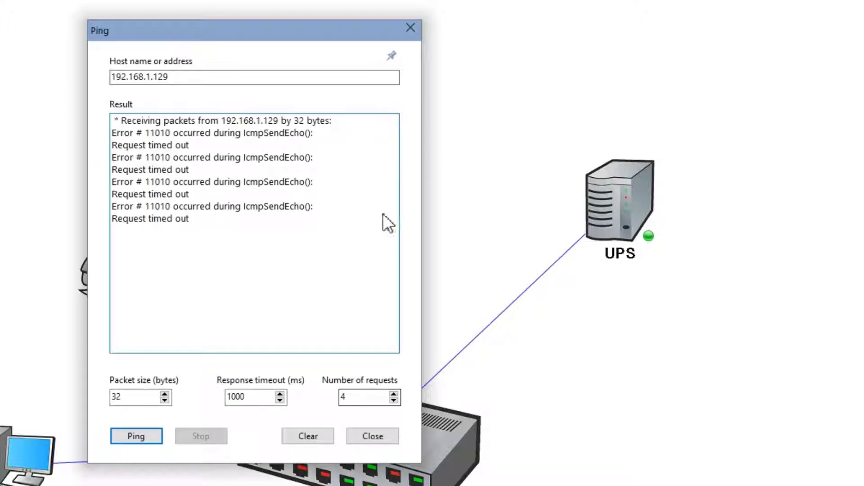
click(411, 28)
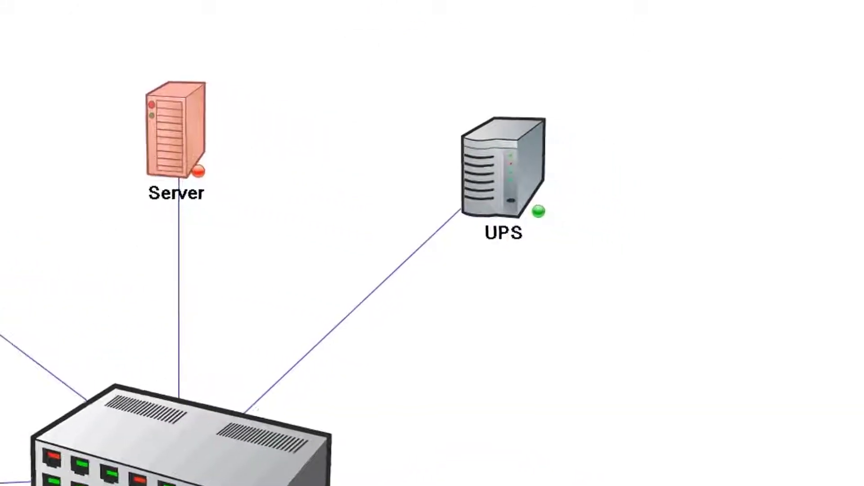
- Power the Server host back on over the network with Wake On LAN
right_click(199, 135)
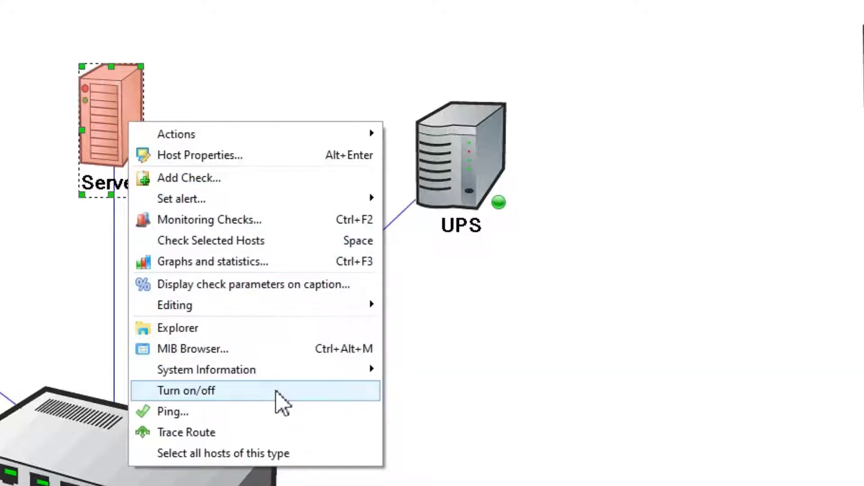
mouse_move(276, 391)
click(470, 391)
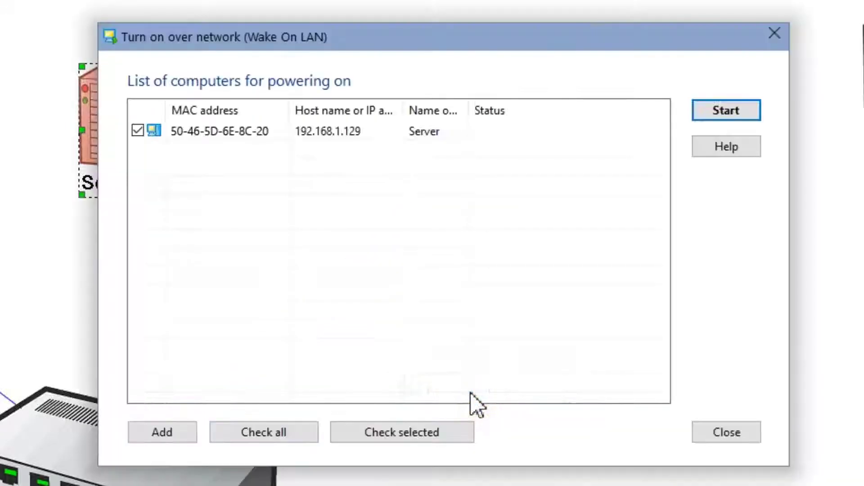
click(726, 120)
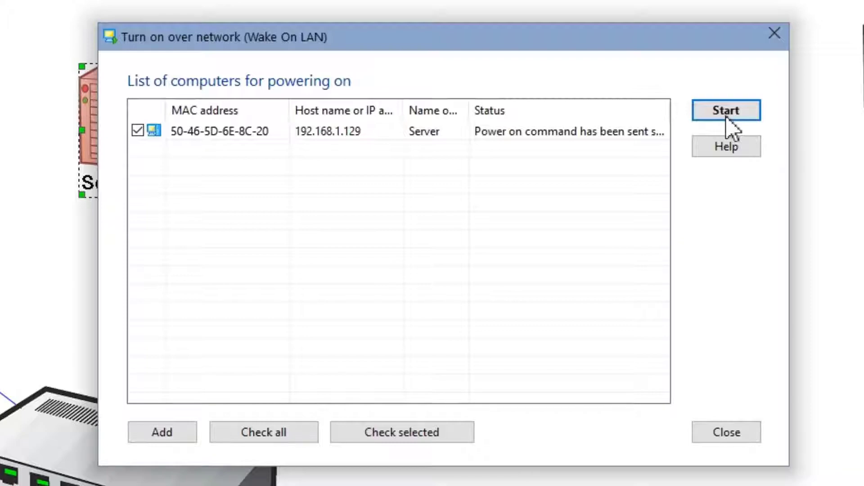
click(773, 39)
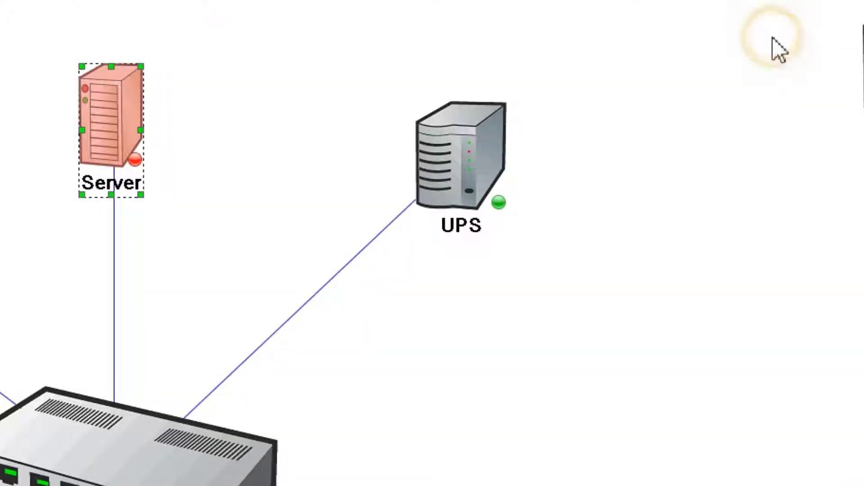
click(711, 344)
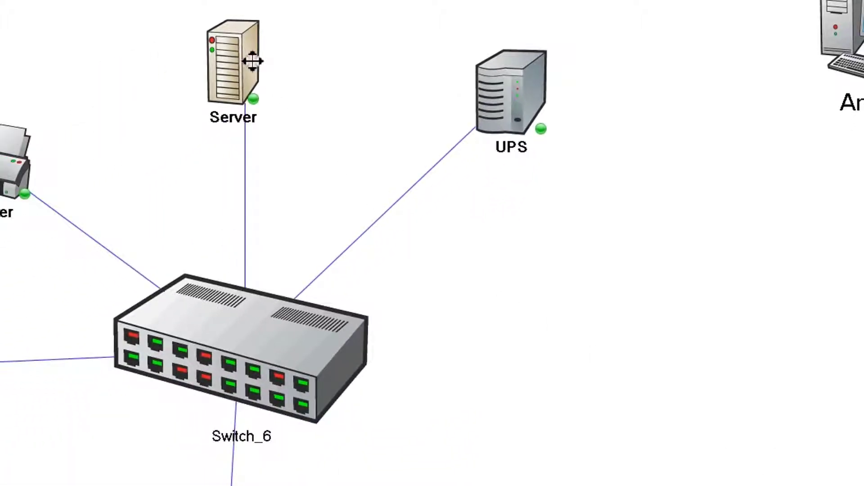
- Stop the Windows Search service (WSearch) in the Server's services and devices list, and close the system information
right_click(252, 60)
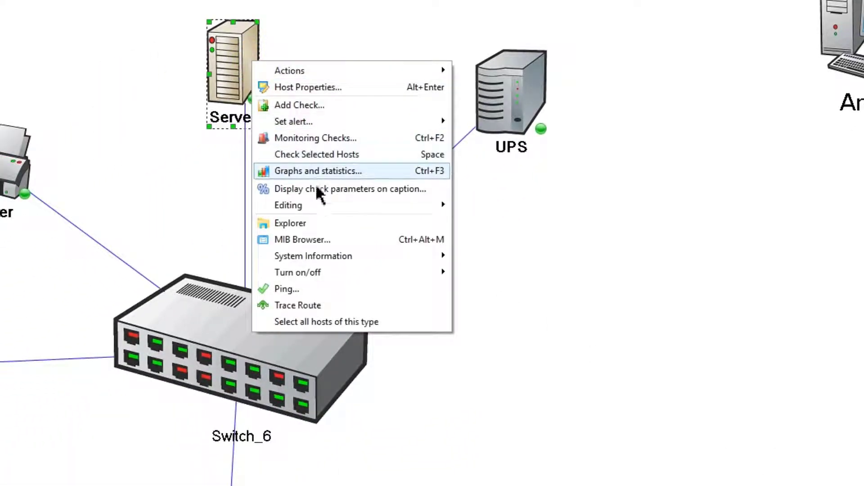
click(333, 257)
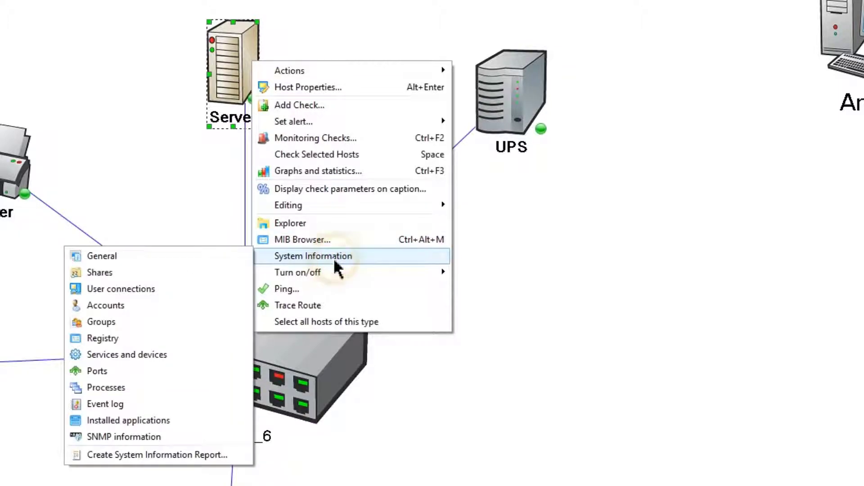
click(152, 358)
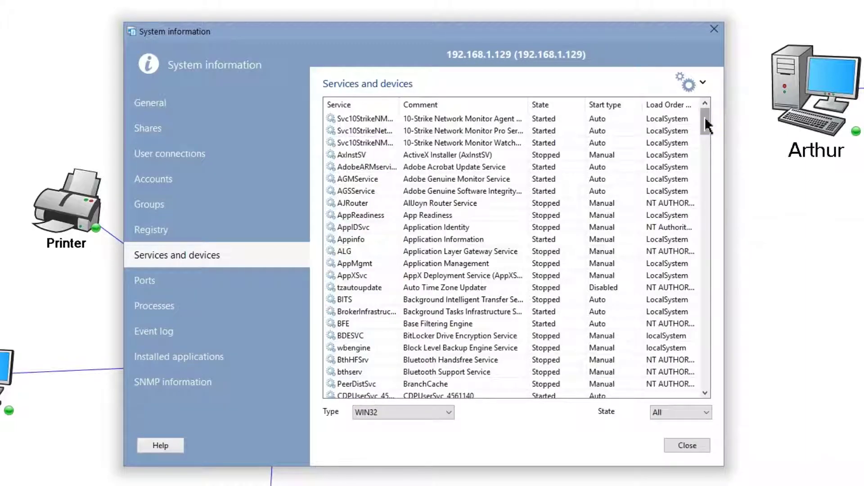
drag(704, 121, 717, 350)
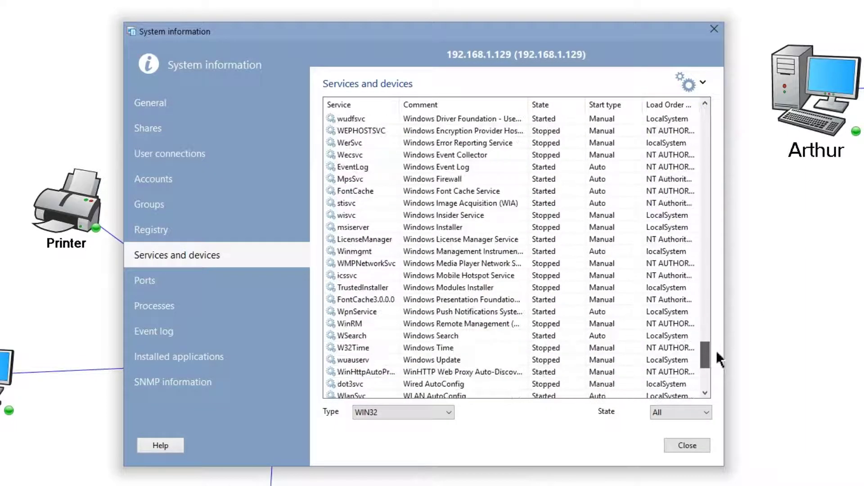
right_click(415, 338)
click(463, 372)
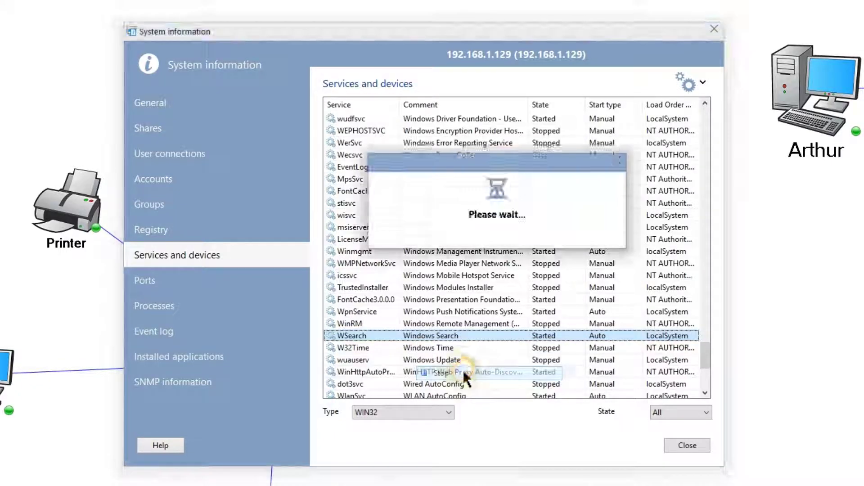
click(518, 347)
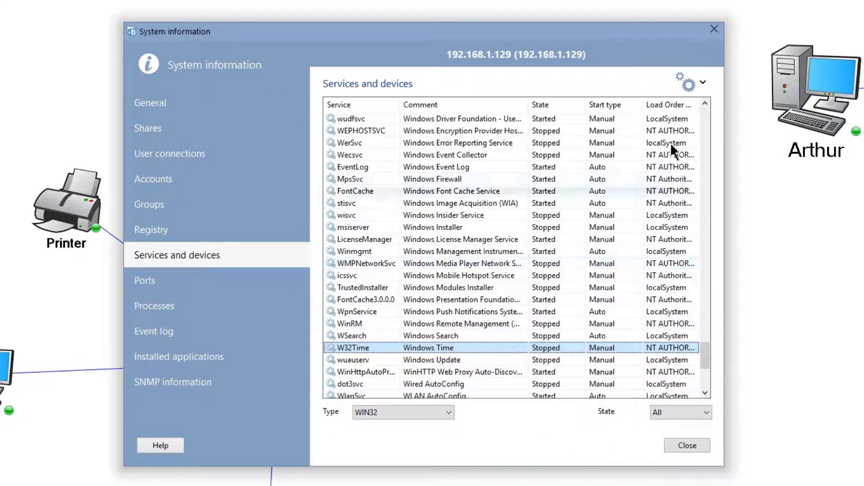
click(715, 29)
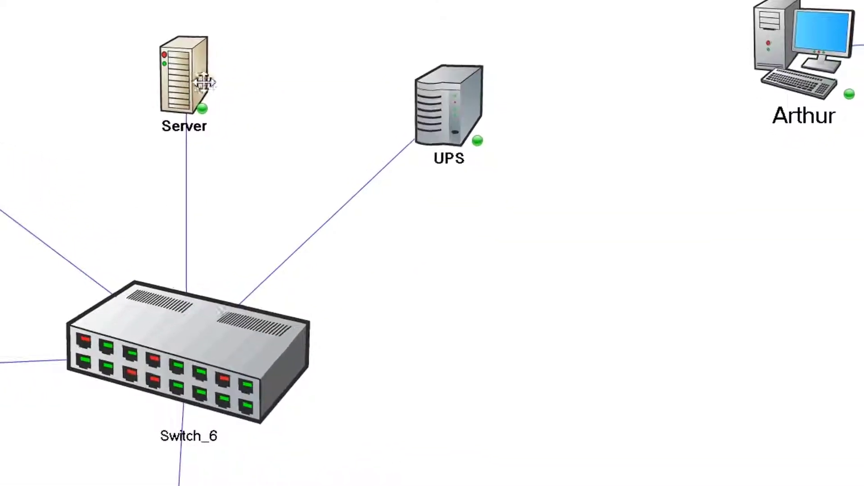
- Examine the processes running on the Server host and close the system information
right_click(189, 71)
mouse_move(333, 262)
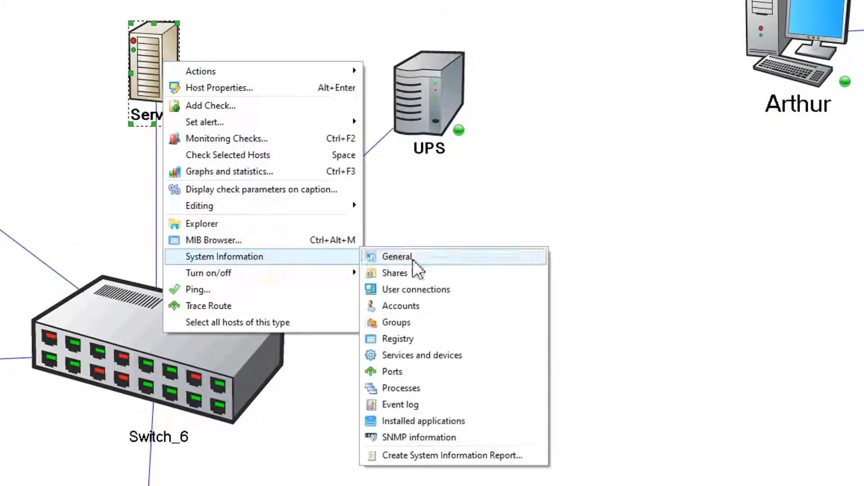
click(417, 390)
drag(690, 111, 715, 110)
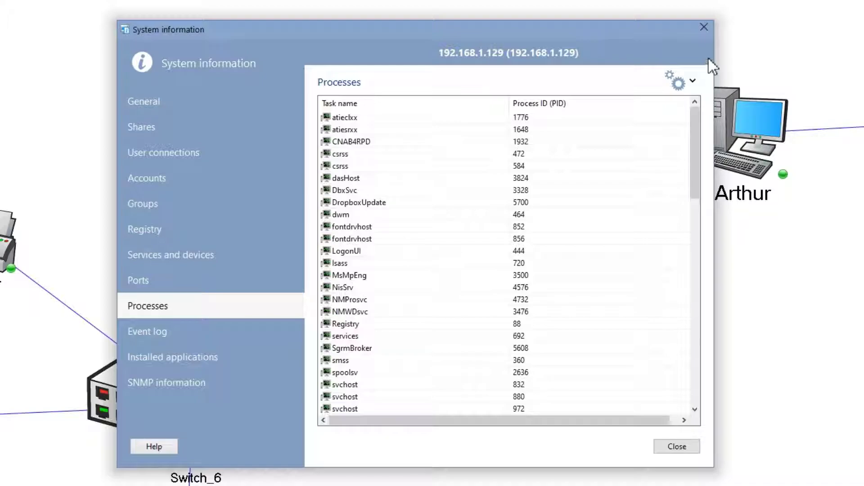
click(704, 27)
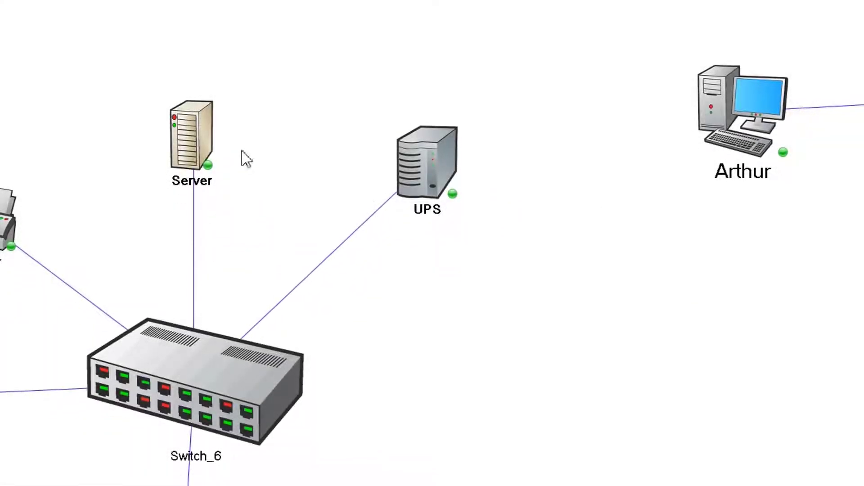
- Review the Server host's event log entries and close the system information
right_click(198, 132)
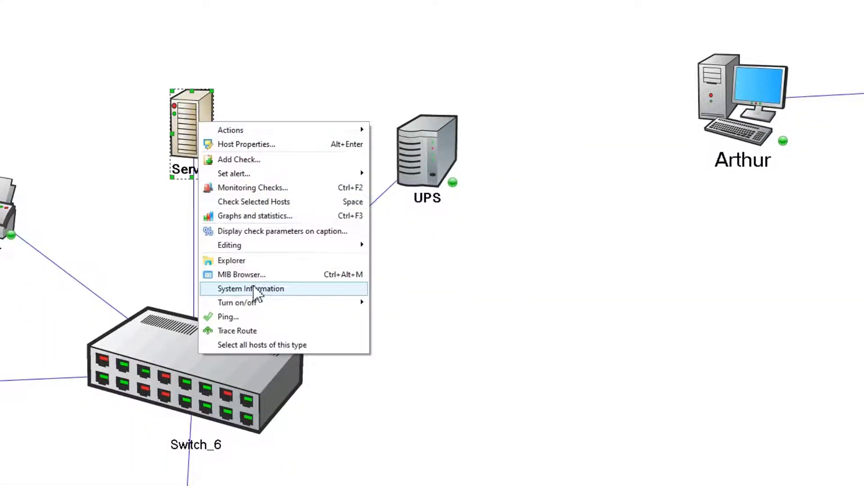
mouse_move(279, 288)
click(428, 417)
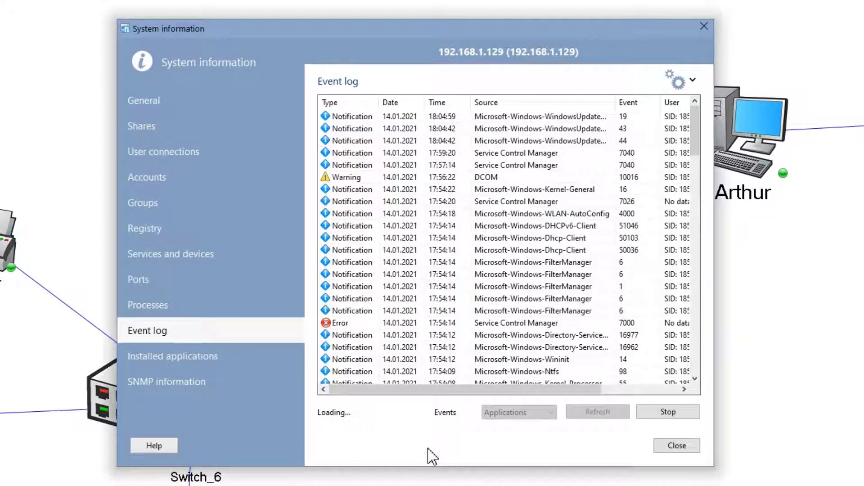
drag(696, 112, 716, 116)
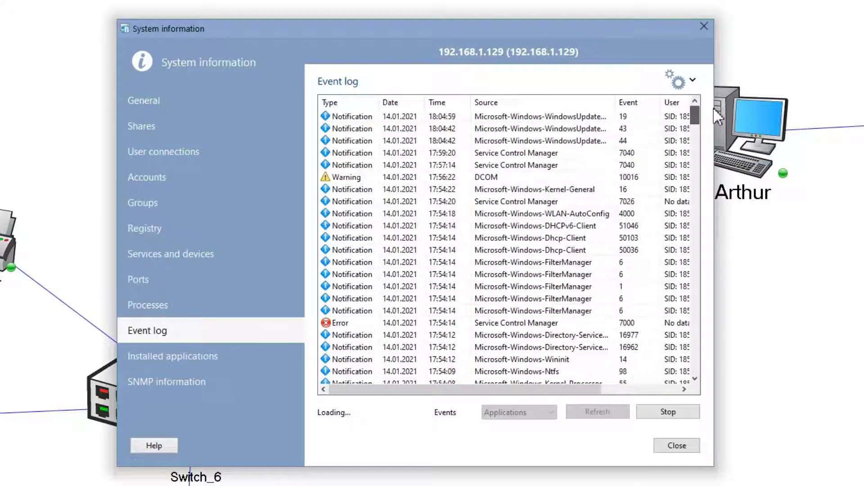
click(702, 27)
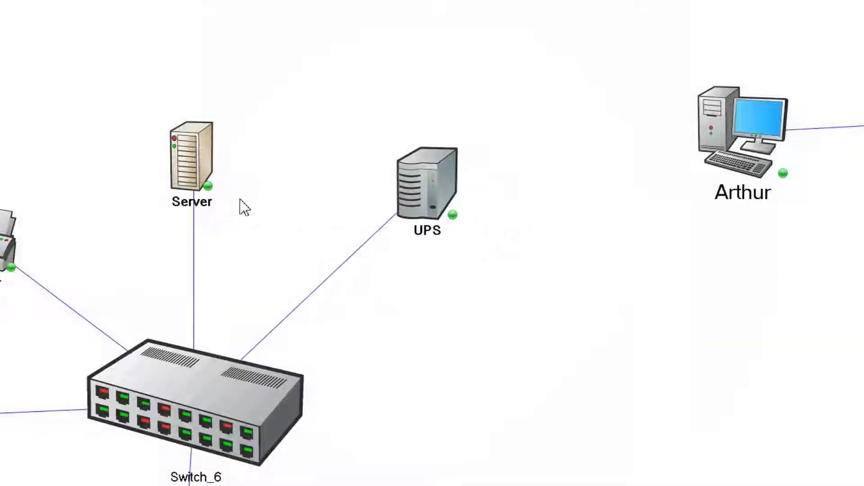
- Browse the Server's remote registry to HKEY_CLASSES_ROOT\ADOX.Table.6.0\CLSID, view its value and close the system information
right_click(198, 121)
mouse_move(268, 288)
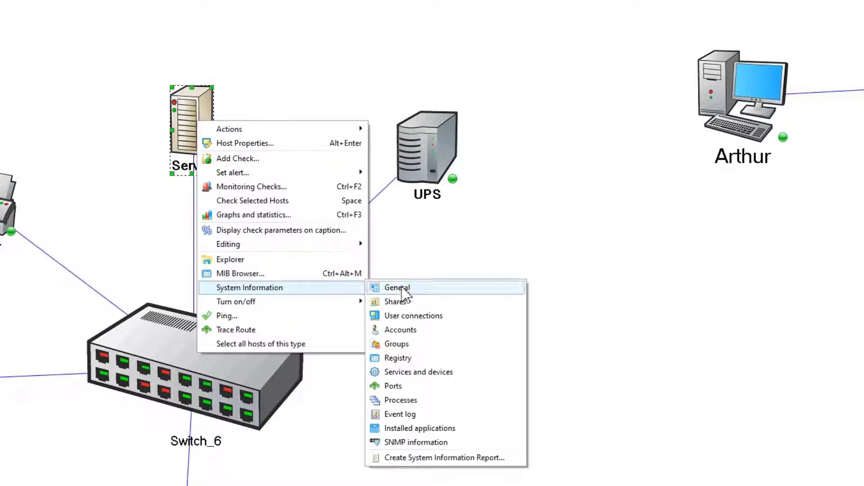
click(420, 358)
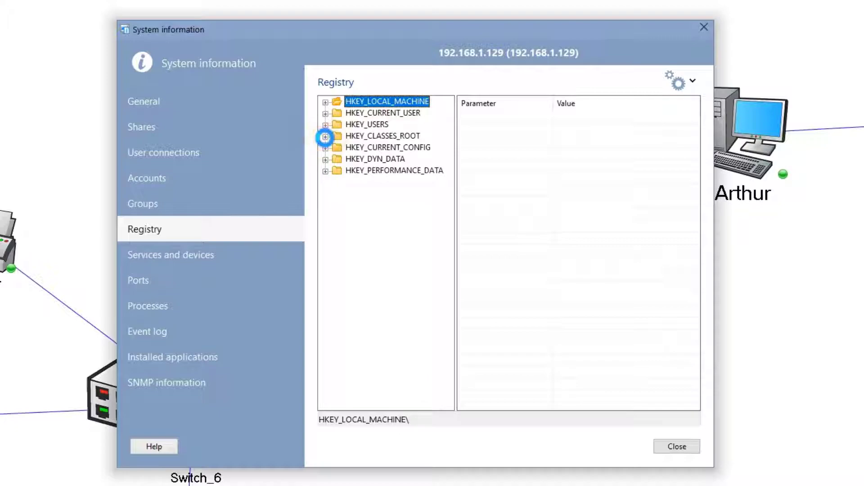
click(325, 136)
drag(448, 137, 449, 154)
click(343, 343)
click(337, 343)
click(379, 355)
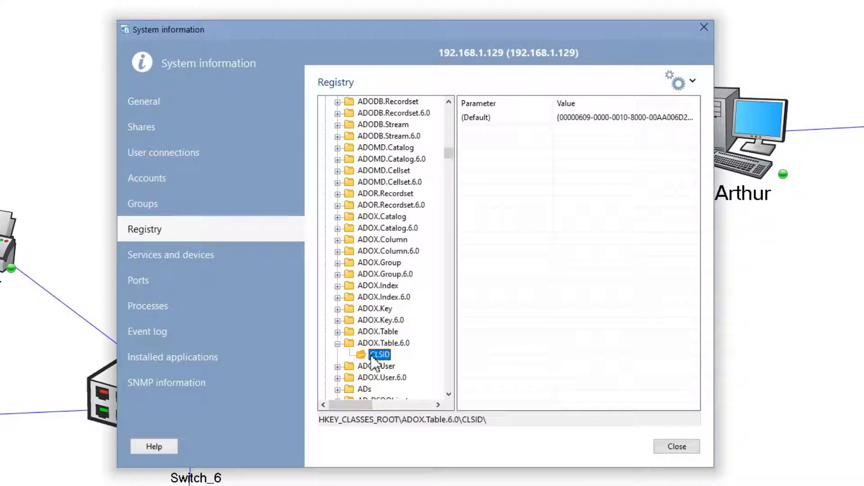
click(703, 27)
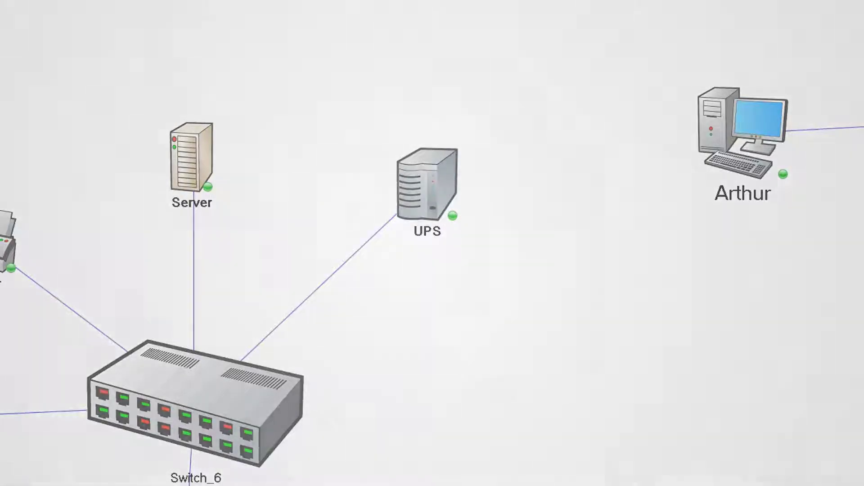